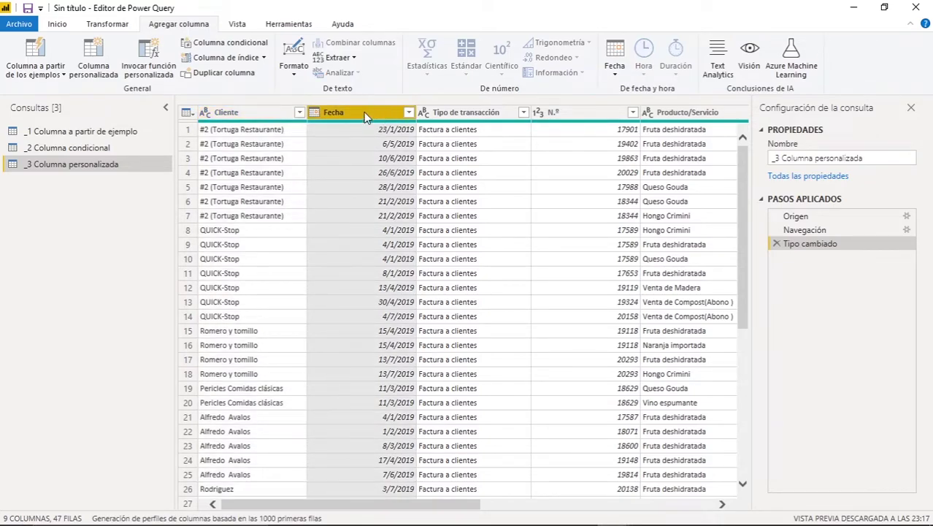
# - Add a new column with the year extracted from the Fecha column
pyautogui.click(617, 77)
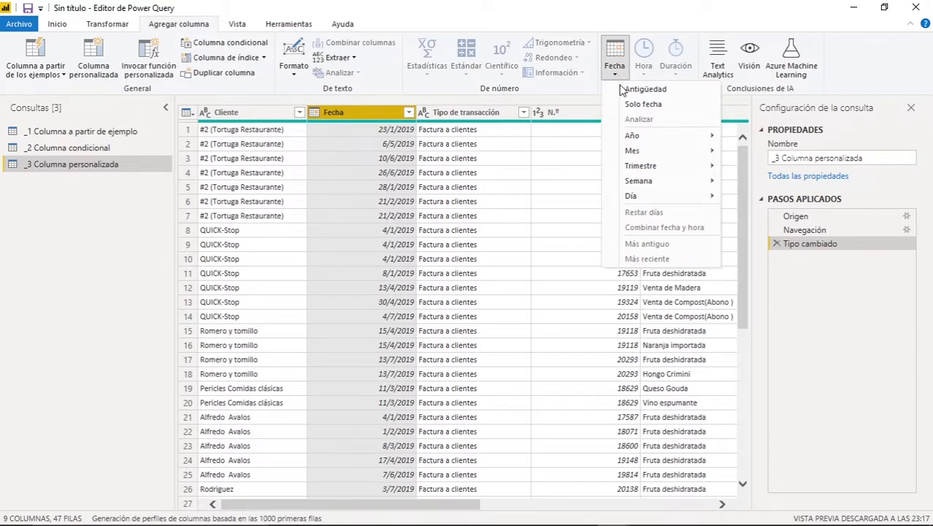
pyautogui.moveTo(639, 139)
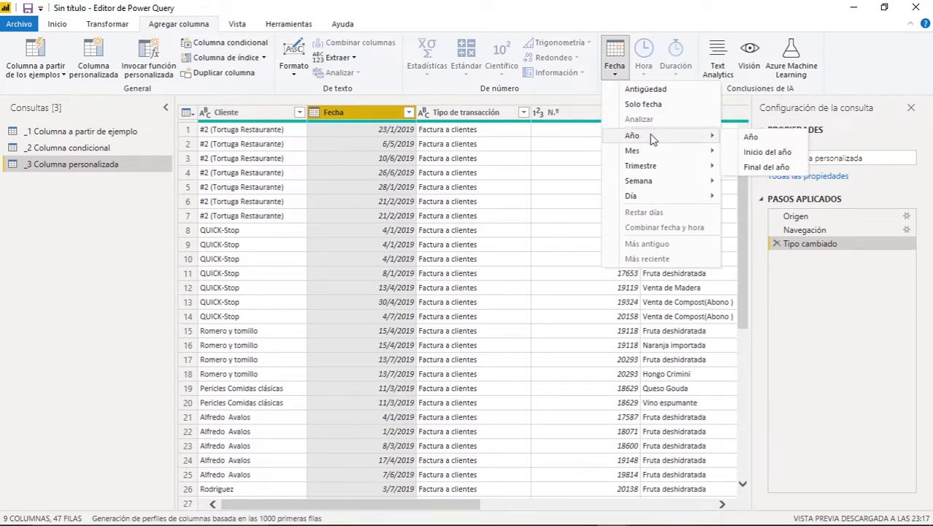
pyautogui.click(751, 138)
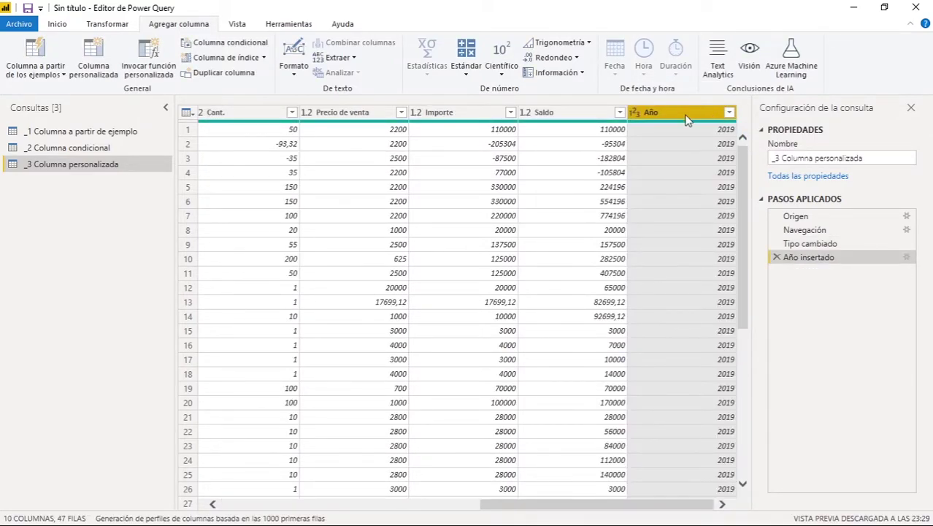
pyautogui.scroll(-7, 702, 187)
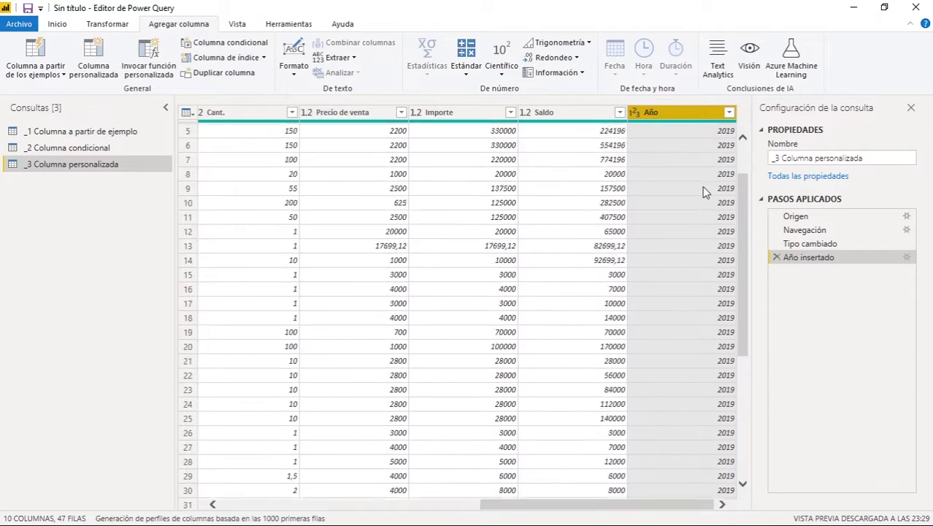
pyautogui.scroll(7, 702, 189)
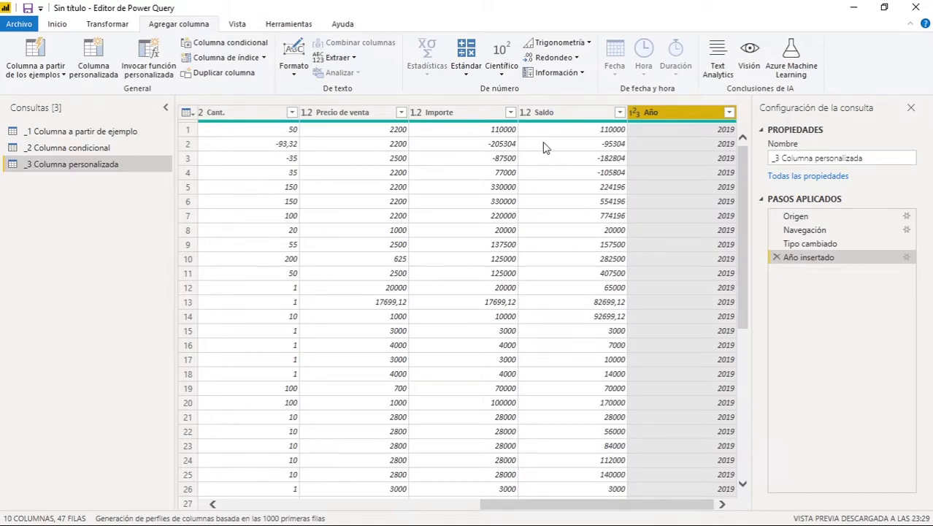
# - Add a new column that multiplies the Importe column by 0,13
pyautogui.click(480, 127)
pyautogui.click(479, 115)
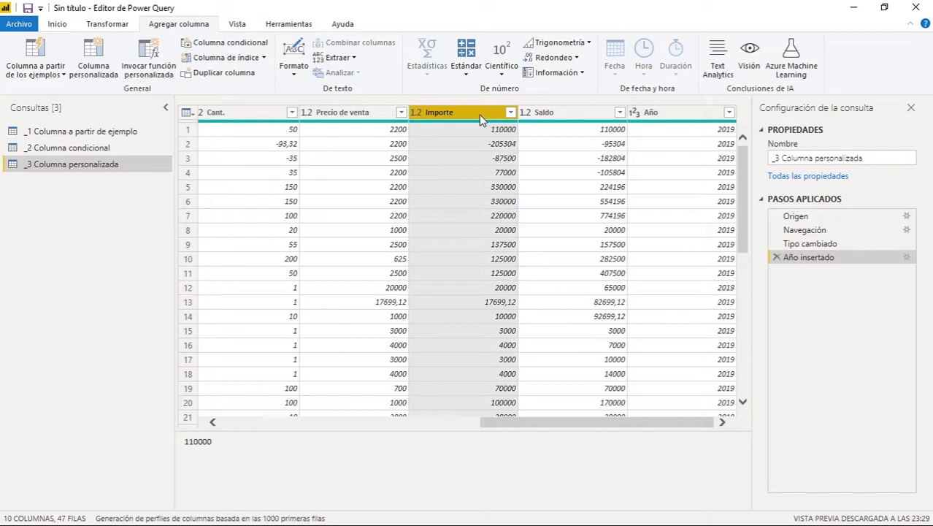
pyautogui.click(464, 75)
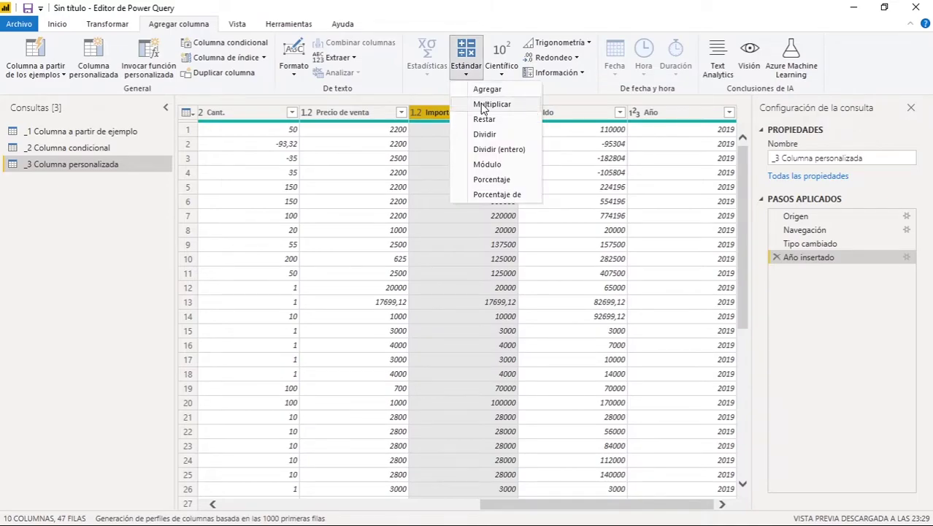
pyautogui.click(483, 104)
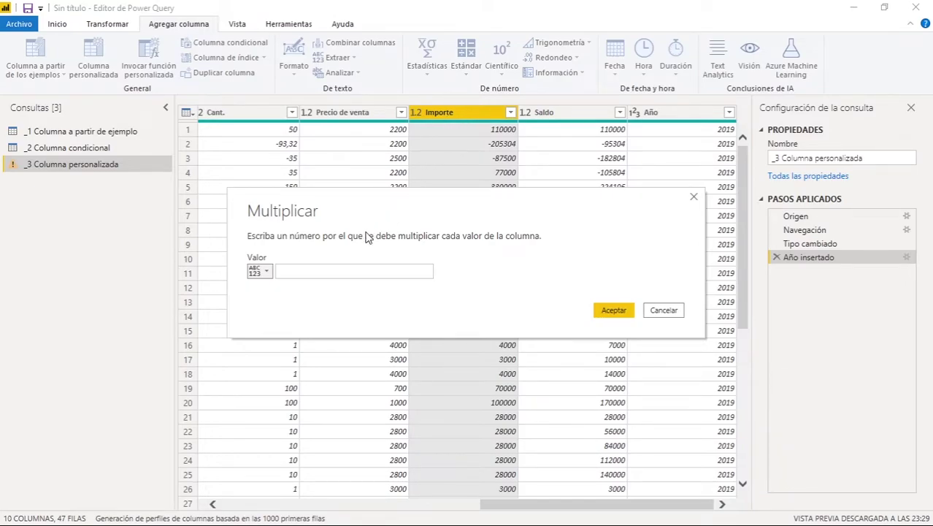
pyautogui.click(291, 272)
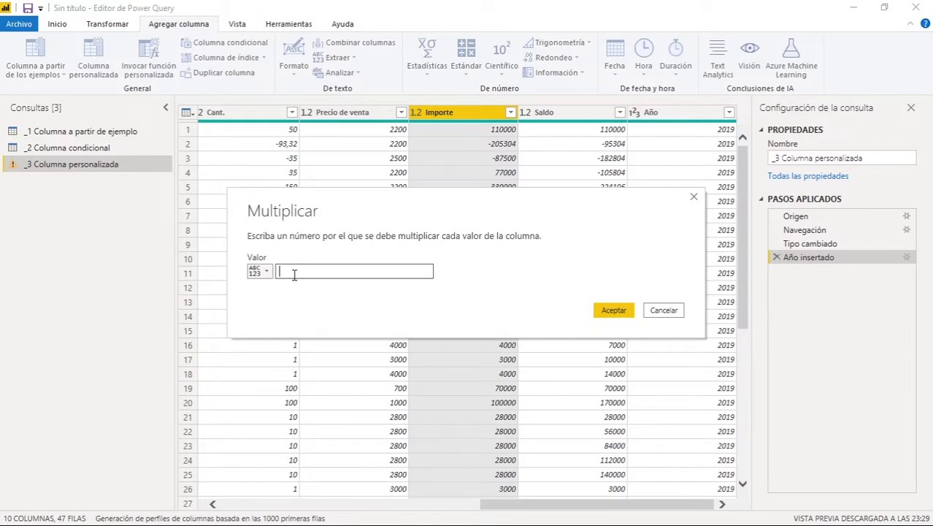
pyautogui.write('0')
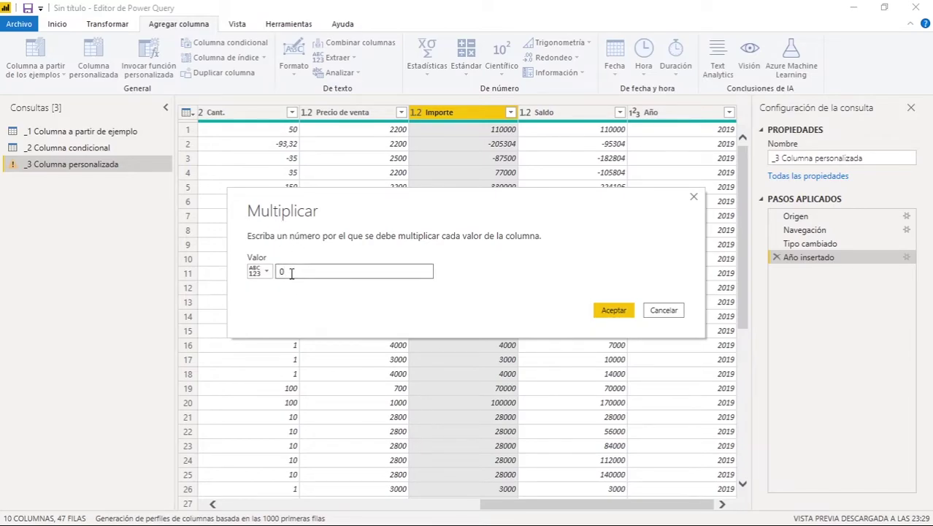
pyautogui.write(',13')
pyautogui.click(610, 310)
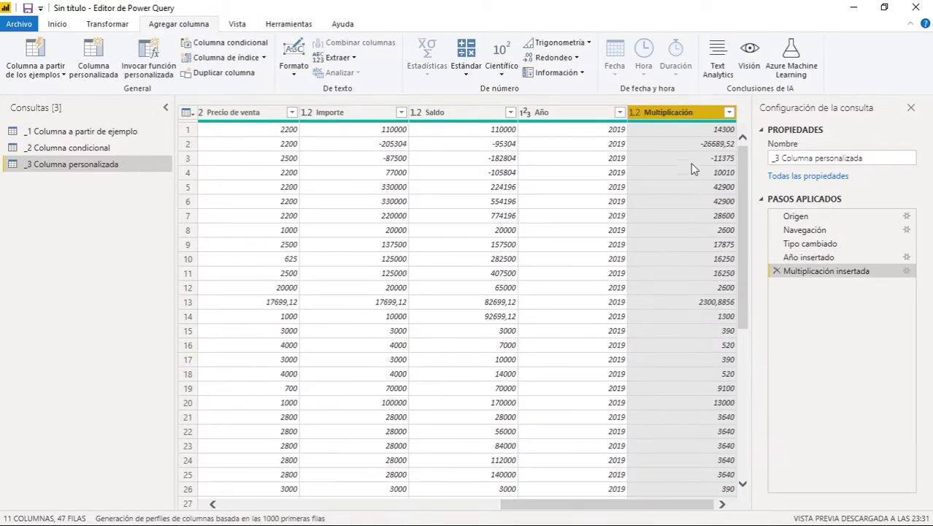
# - Rename the new multiplication column as Impuesto
pyautogui.doubleClick(678, 114)
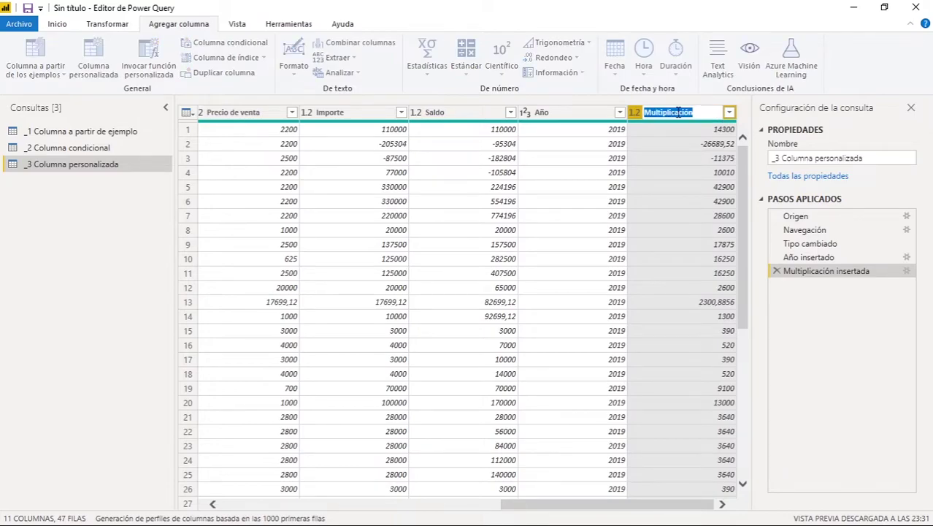
pyautogui.write('Impuesto')
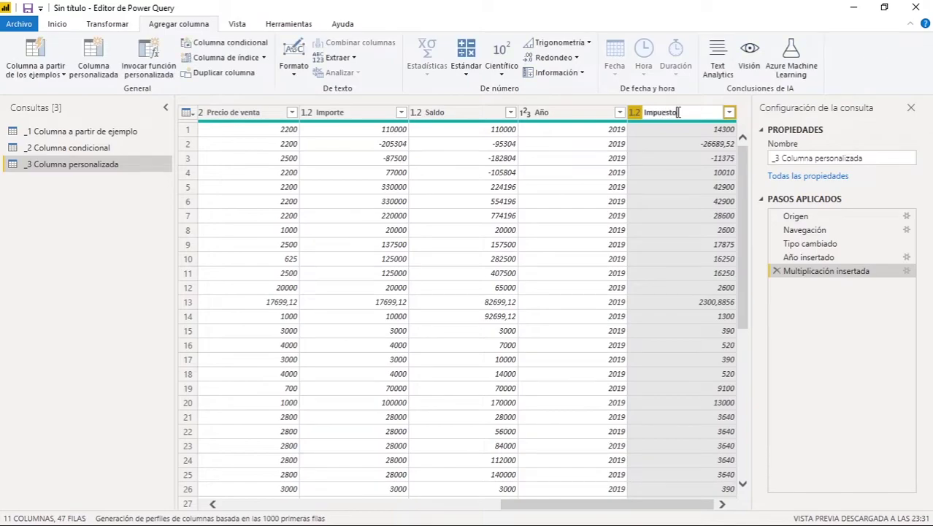
pyautogui.press('Return')
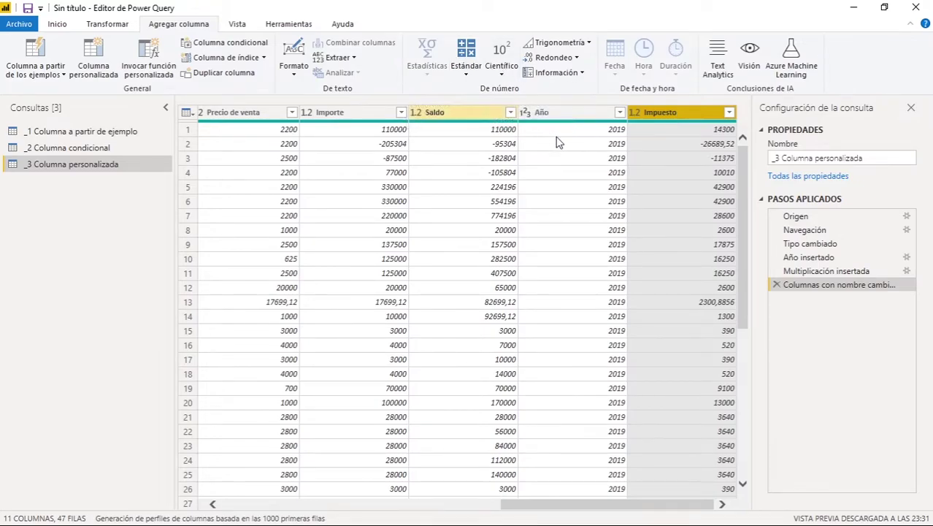
pyautogui.keyDown('ctrl'); pyautogui.click(573, 112); pyautogui.keyUp('ctrl')
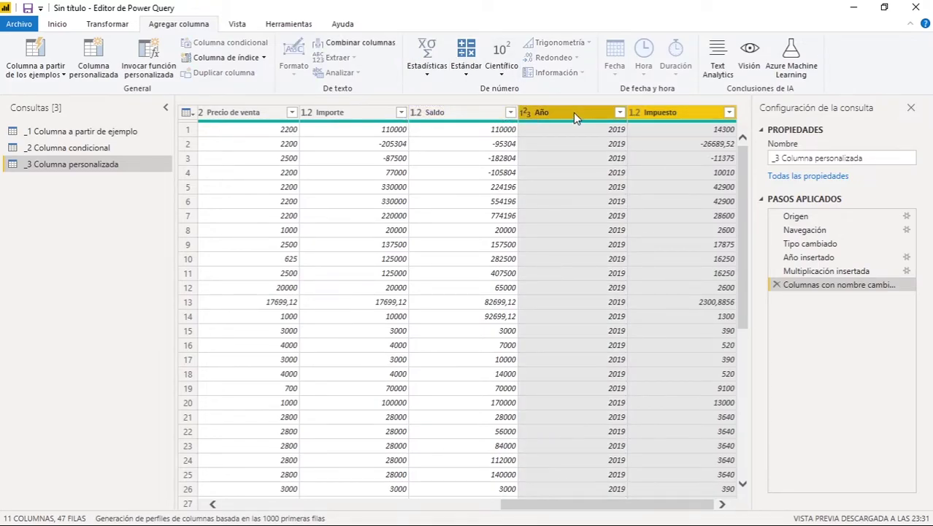
pyautogui.click(431, 75)
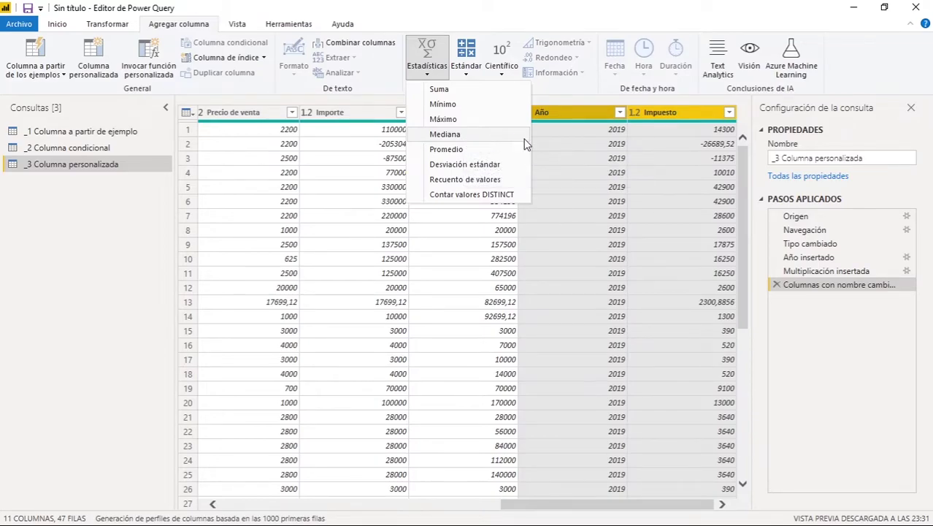
pyautogui.click(667, 128)
pyautogui.click(667, 119)
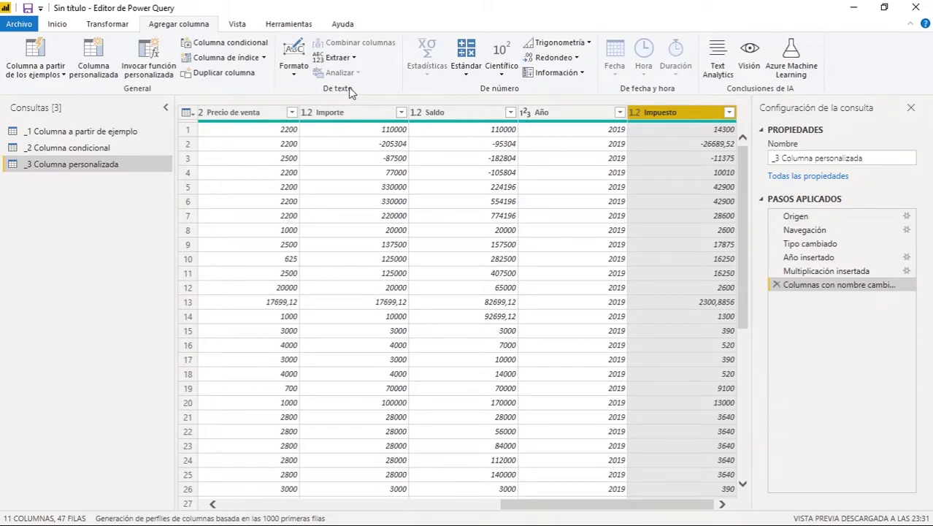
# - Add a new column that extracts the first 7 characters of the Tipo de transacción column
pyautogui.moveTo(526, 507); pyautogui.dragTo(292, 504)
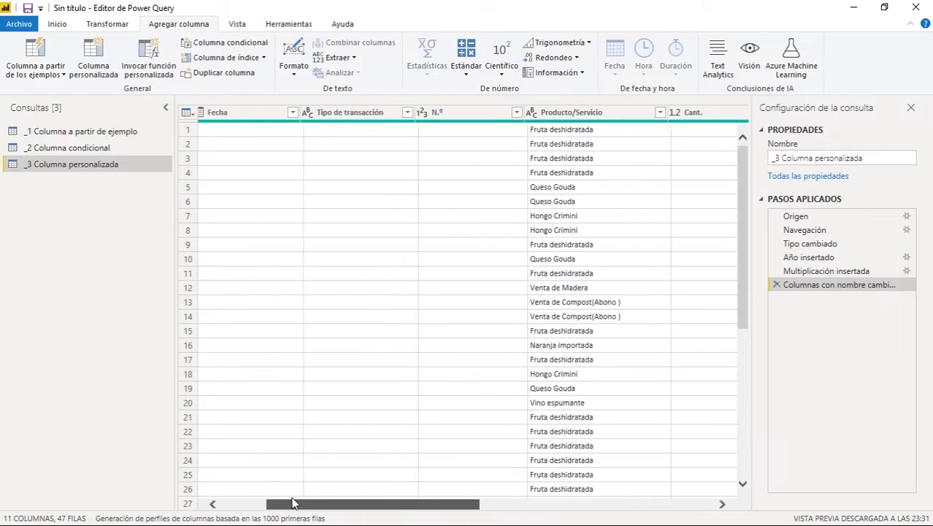
pyautogui.click(395, 113)
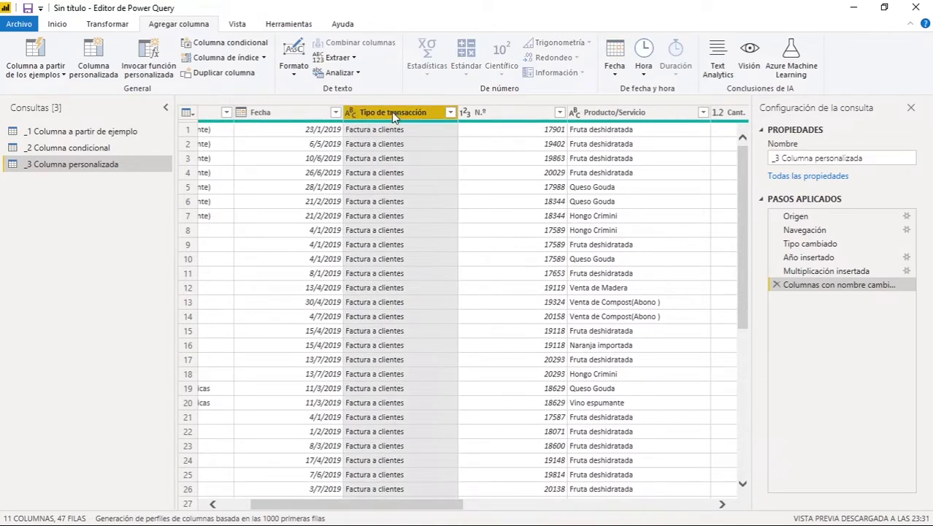
pyautogui.click(353, 59)
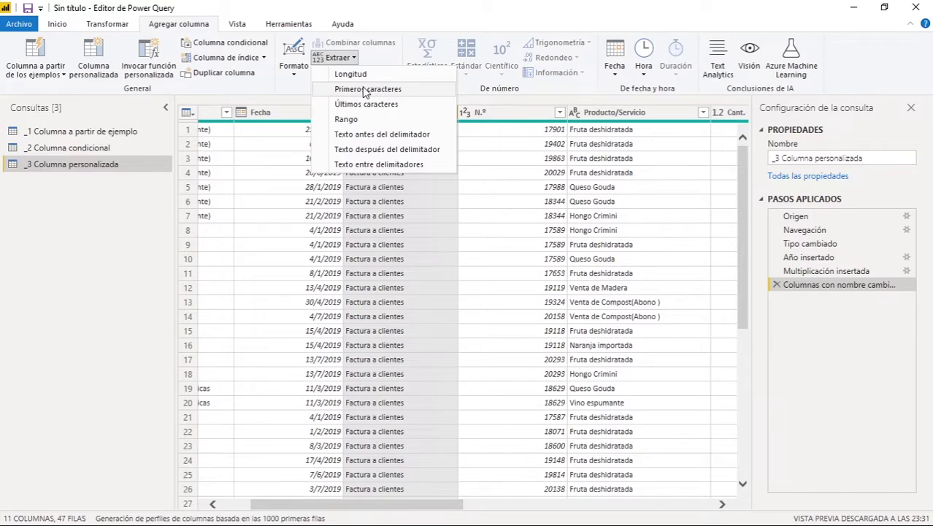
pyautogui.click(365, 89)
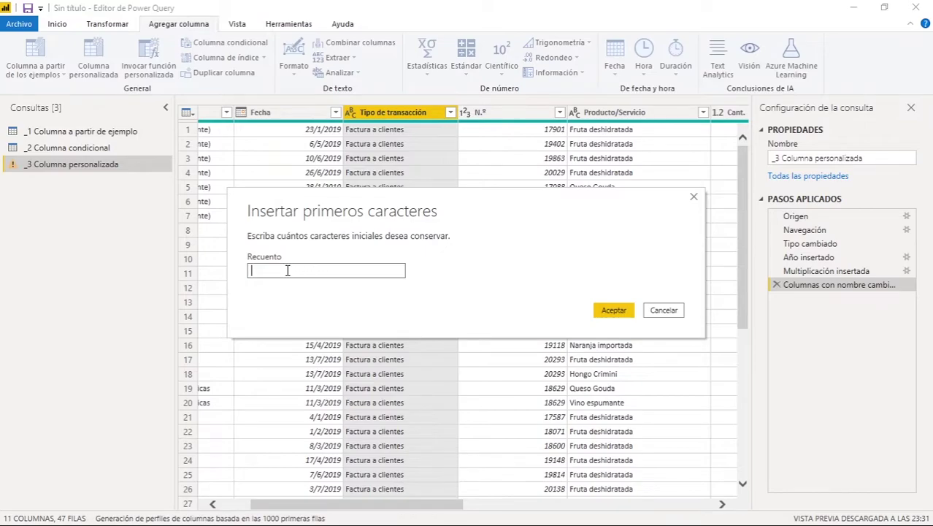
pyautogui.write('7')
pyautogui.click(615, 310)
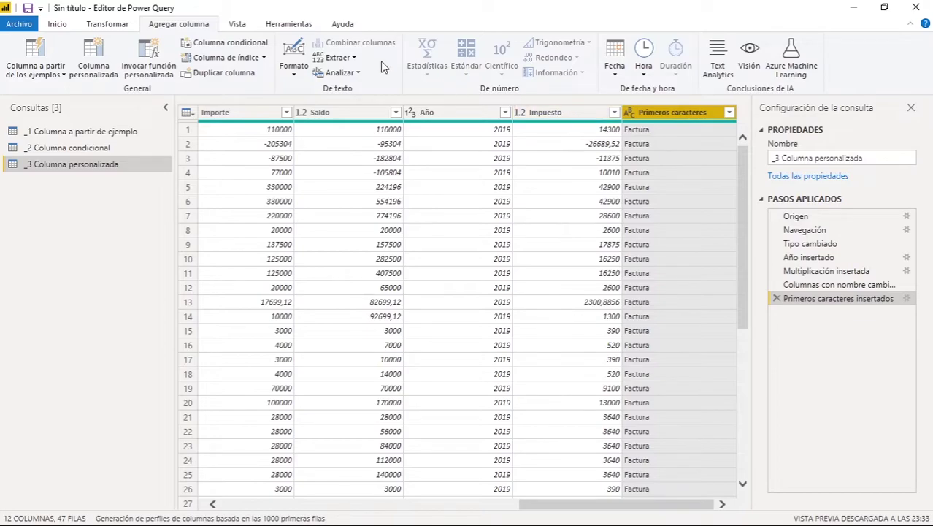
pyautogui.click(354, 59)
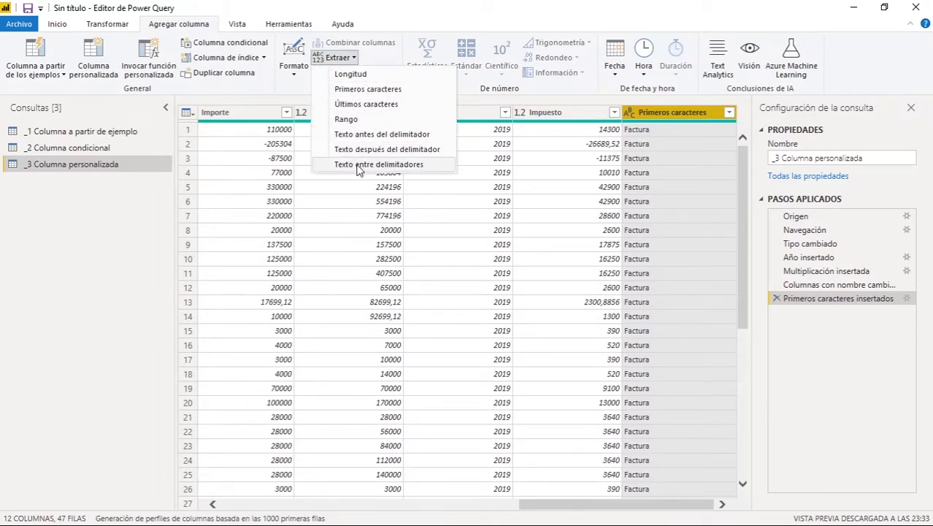
pyautogui.click(583, 100)
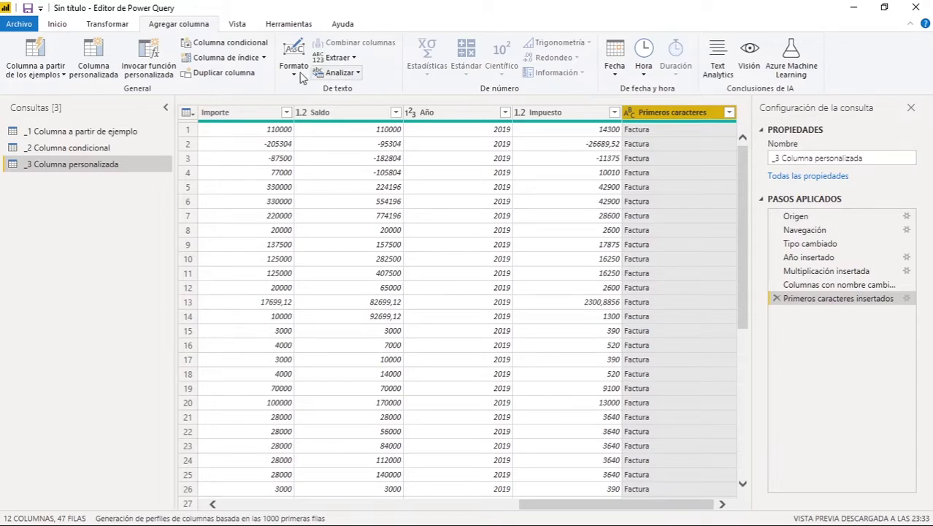
# - Start a custom column, follow its formula help link to the browser and open the article Información sobre las fórmulas de Power Query
pyautogui.click(93, 57)
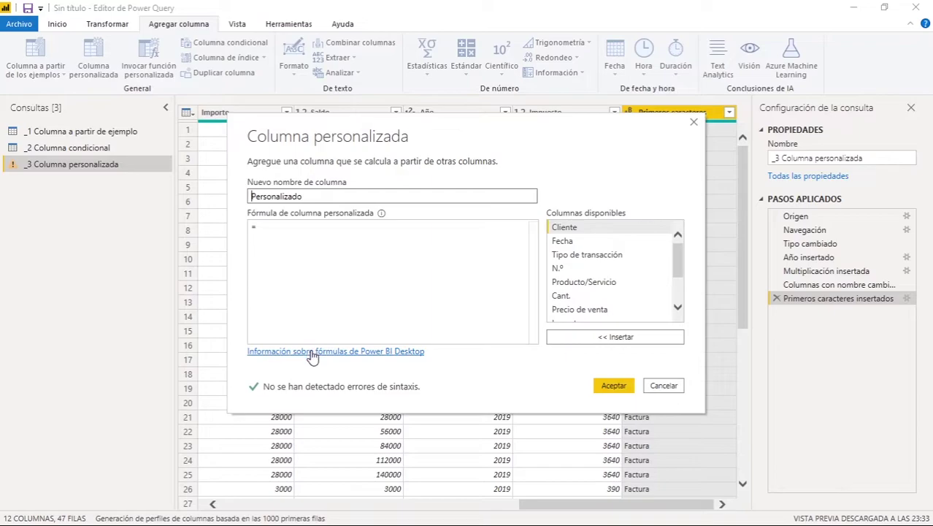
pyautogui.click(344, 354)
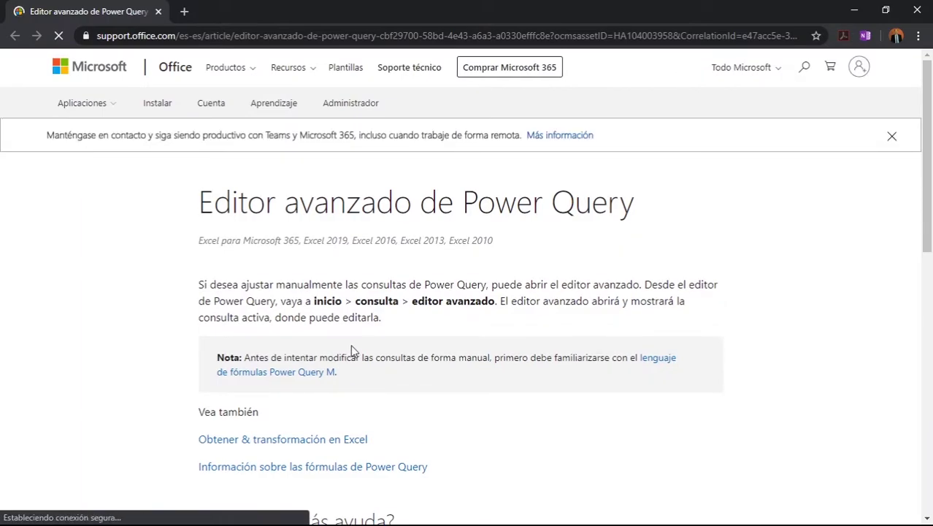
pyautogui.scroll(-2, 351, 345)
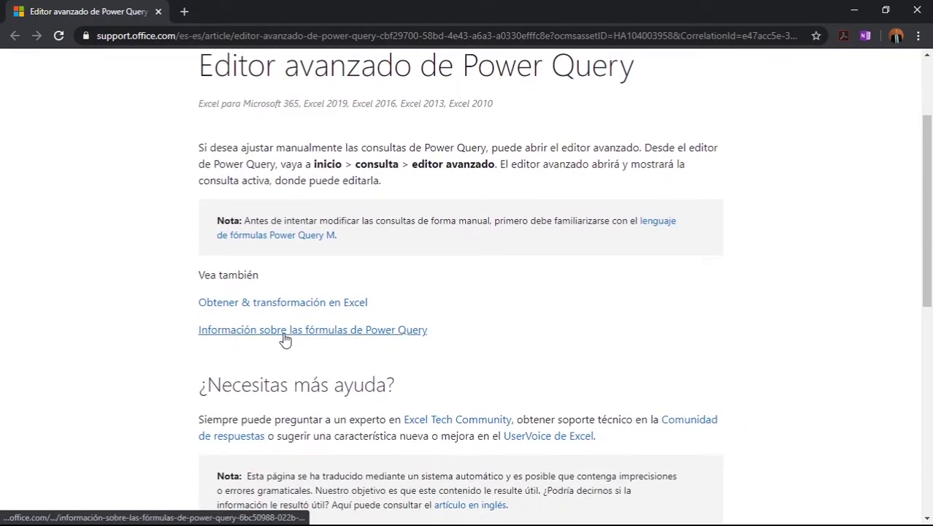
pyautogui.click(285, 340)
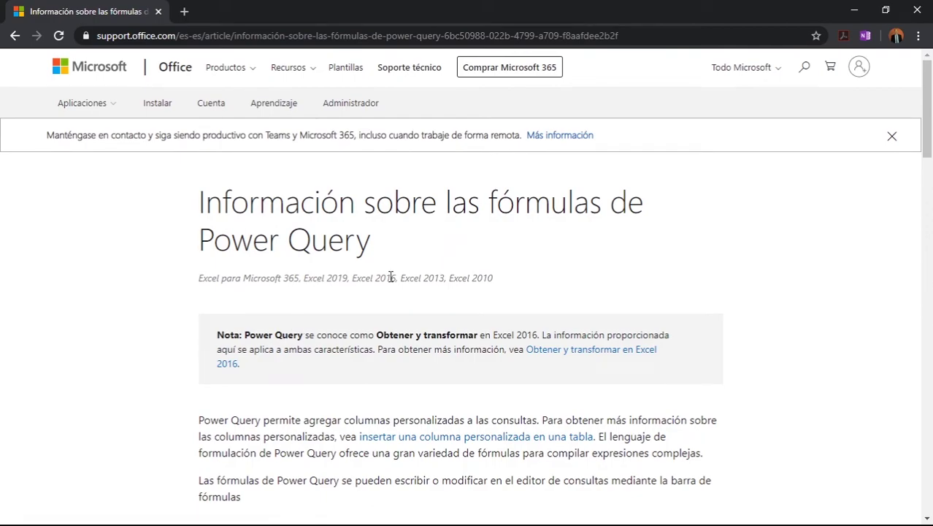
# - Examine the M function categories in the Power Query formula reference, and return to the Power Query editor, closing the custom column dialog
pyautogui.scroll(-1, 369, 290)
pyautogui.scroll(-10, 368, 291)
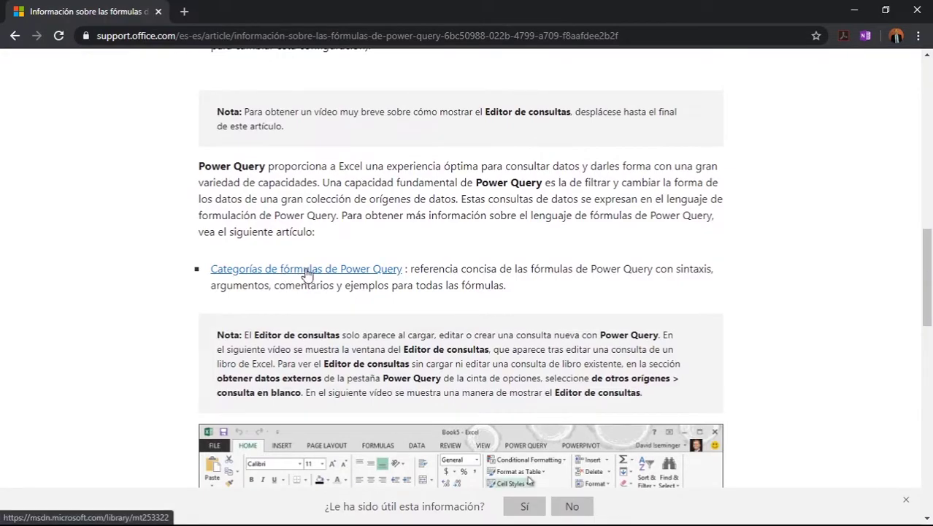
pyautogui.click(307, 270)
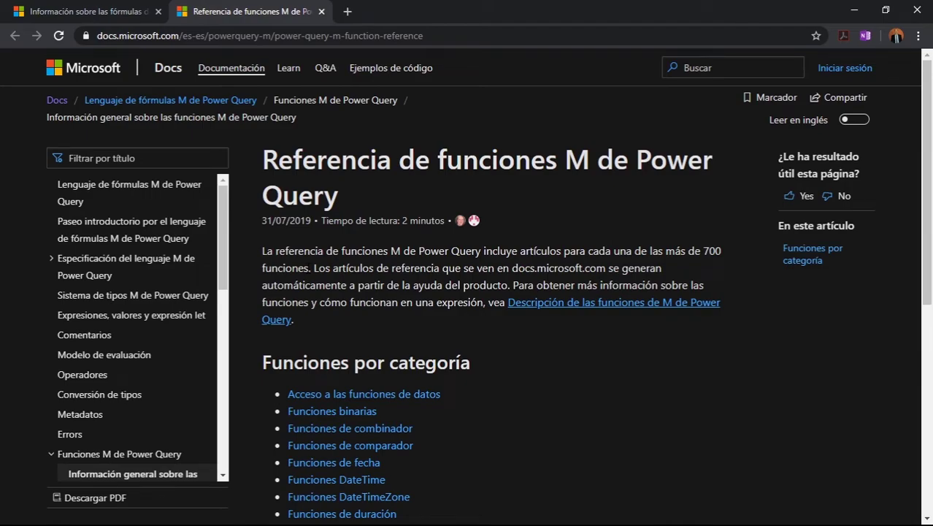
pyautogui.scroll(-5, 394, 280)
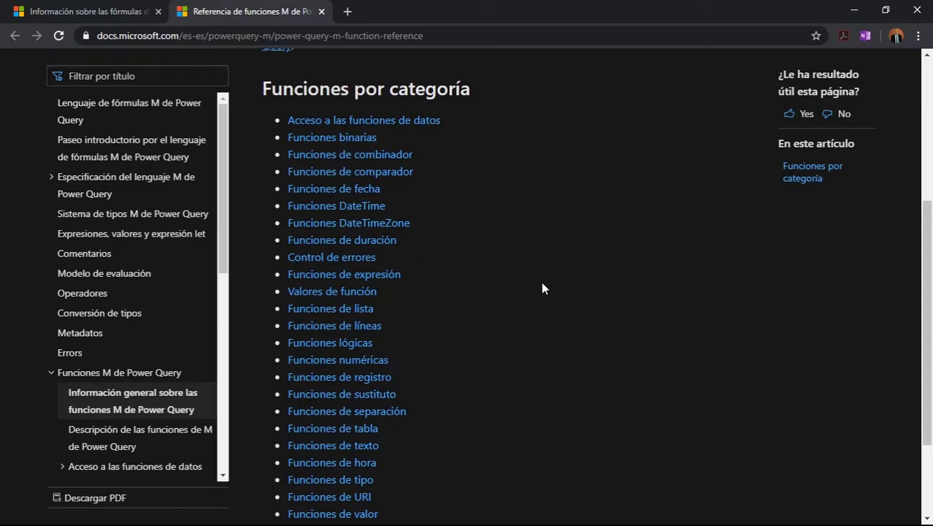
pyautogui.hotkey('alt', 'Tab')
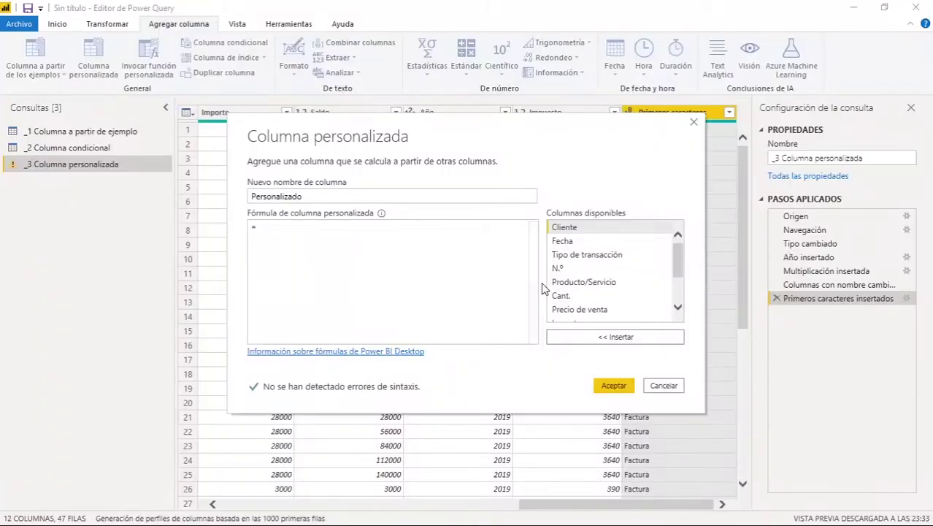
pyautogui.click(694, 122)
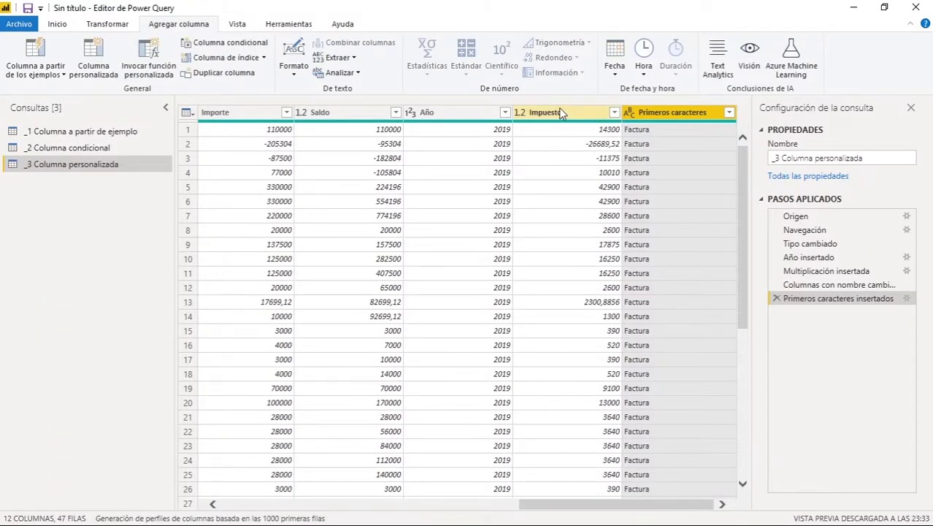
# - Select the Importe column and examine its amount in row 2
pyautogui.click(256, 112)
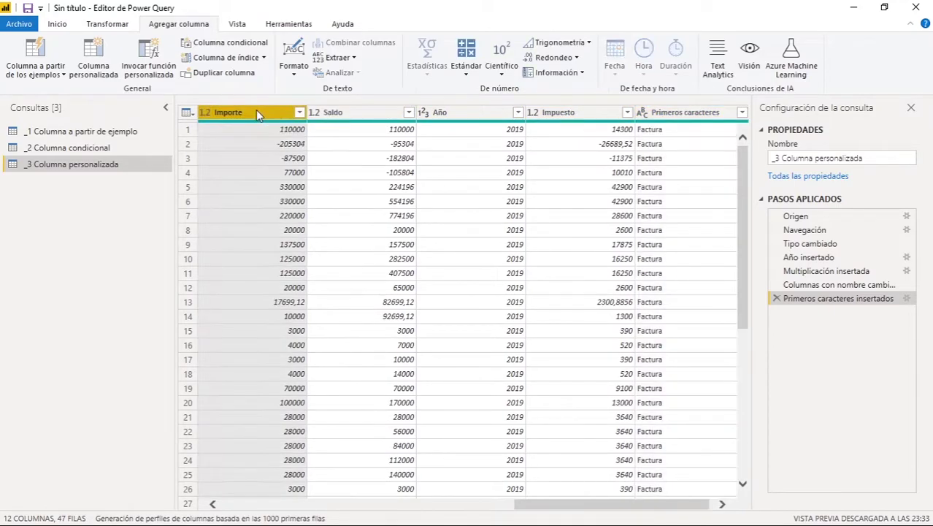
pyautogui.moveTo(553, 506); pyautogui.dragTo(463, 501)
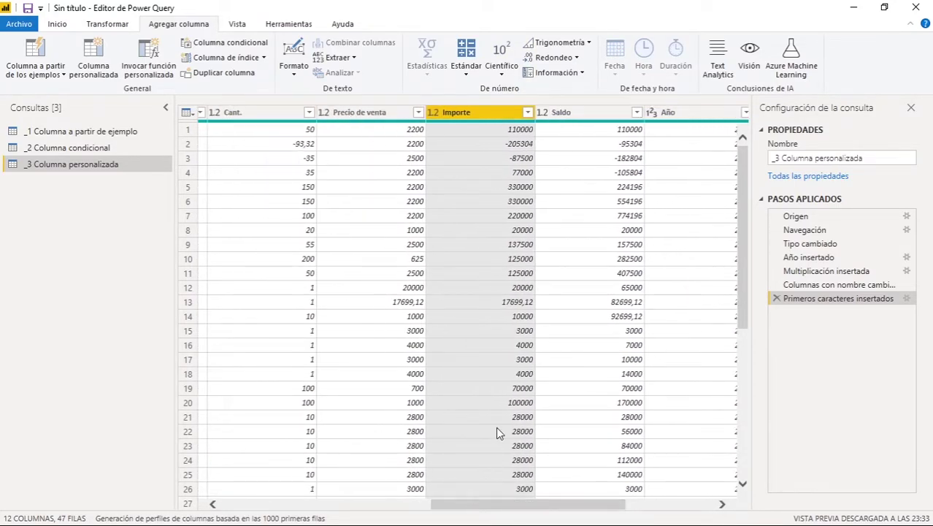
pyautogui.click(518, 143)
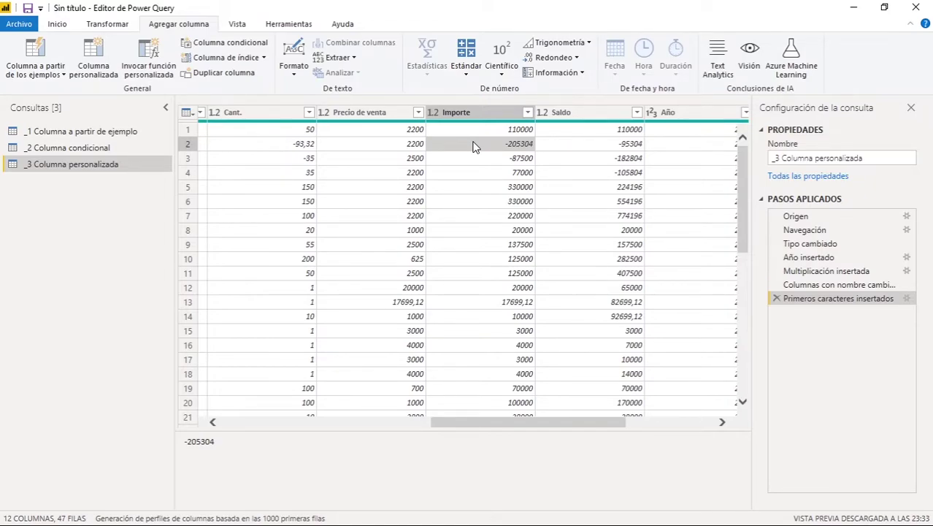
# - Switch to the browser, read the Number.Abs description in the numeric functions reference, and return to the Power Query editor
pyautogui.hotkey('alt', 'Tab')
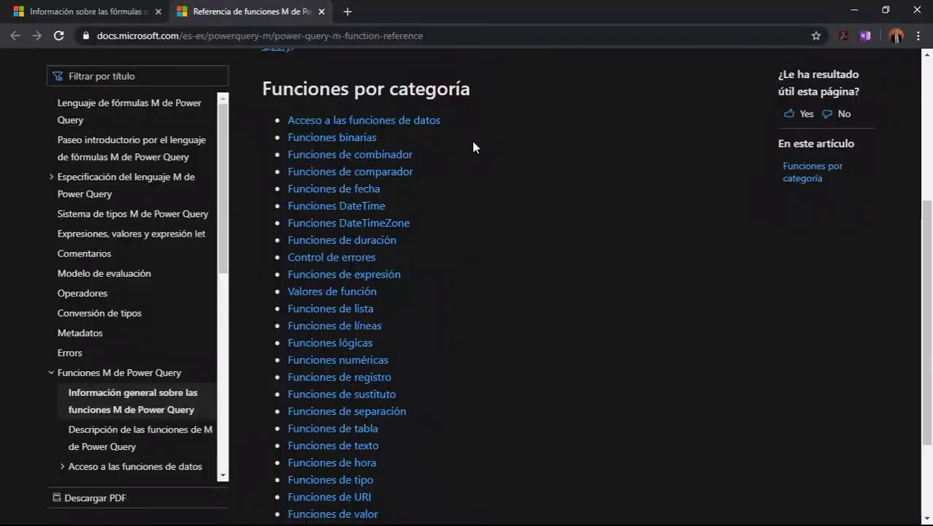
pyautogui.click(369, 360)
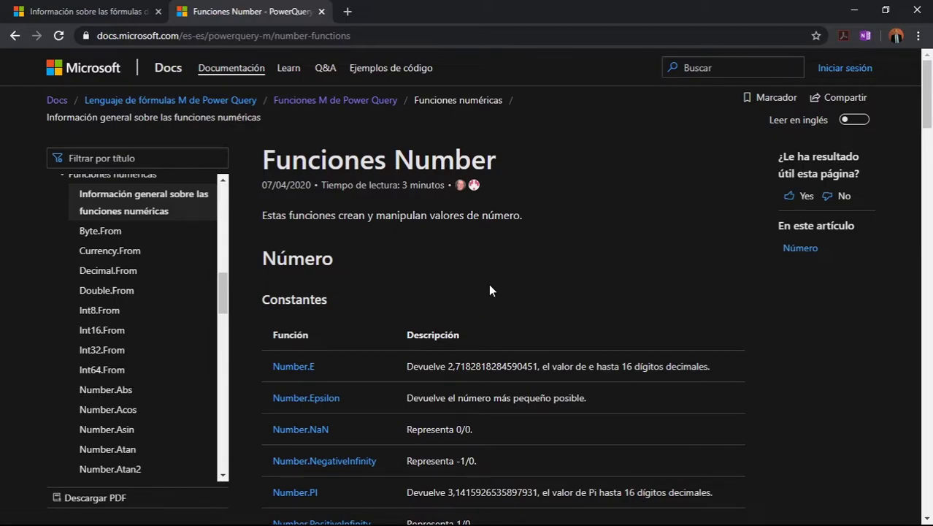
pyautogui.scroll(-2, 490, 284)
pyautogui.scroll(-6, 506, 298)
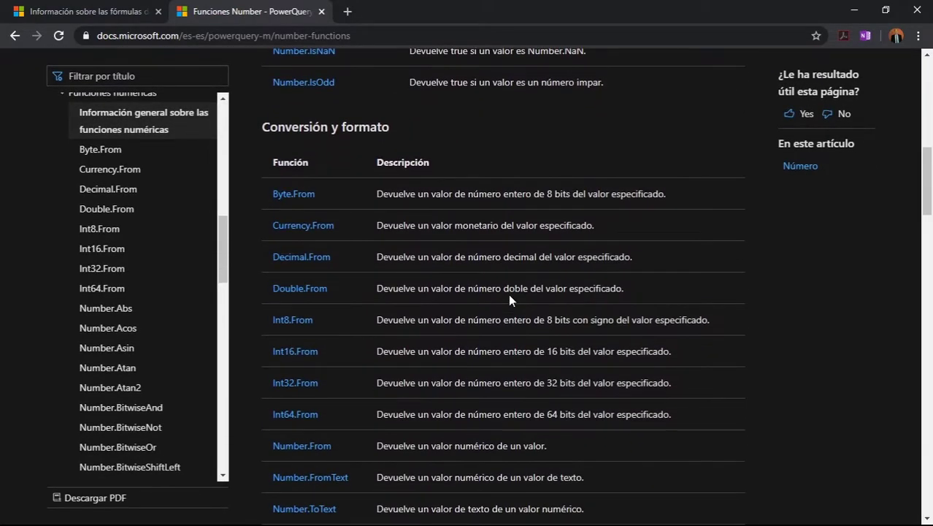
pyautogui.scroll(-7, 509, 295)
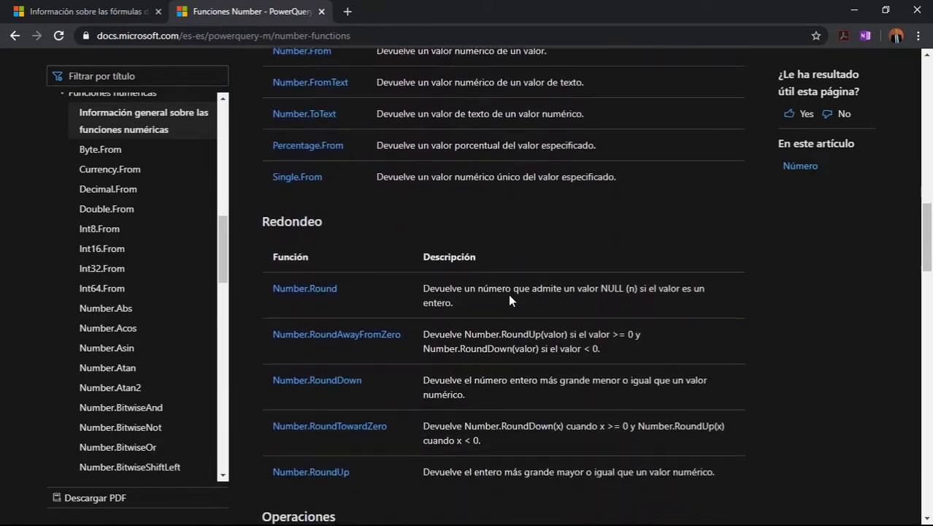
pyautogui.scroll(-2, 510, 295)
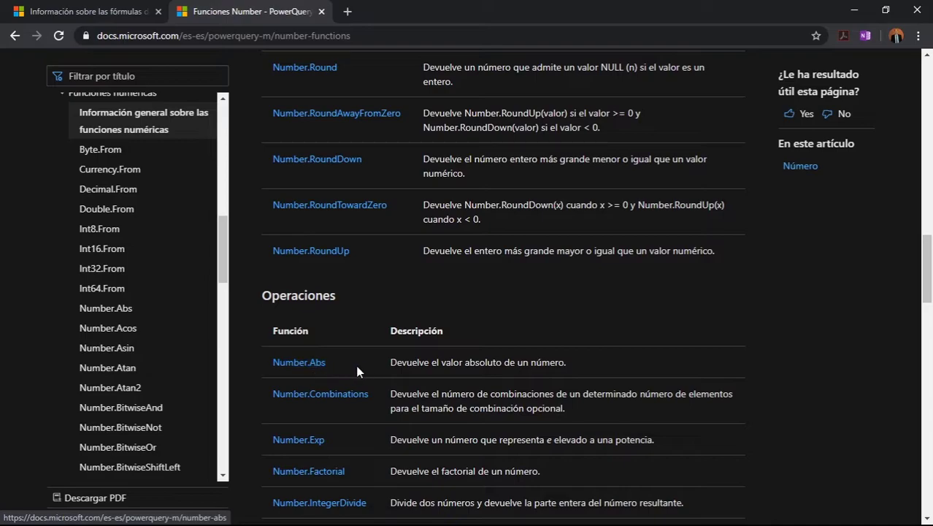
pyautogui.moveTo(396, 362); pyautogui.dragTo(550, 362)
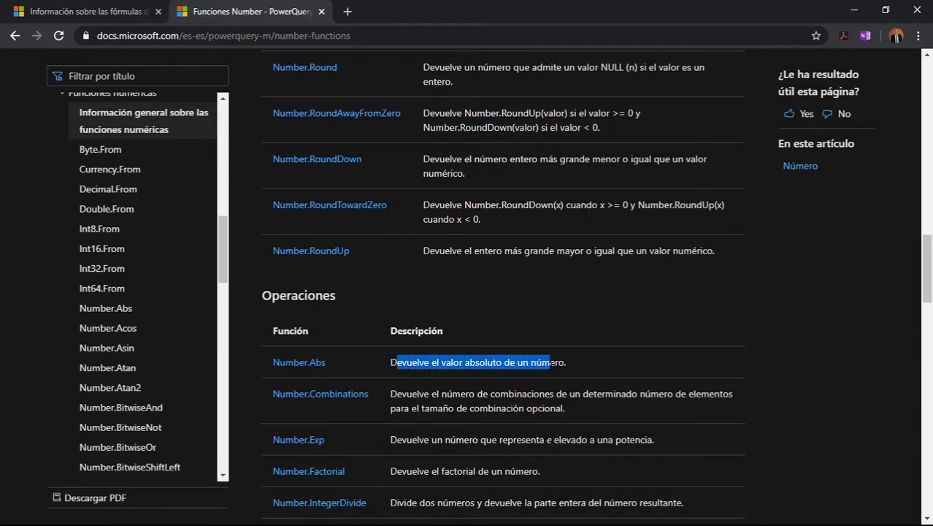
pyautogui.click(537, 364)
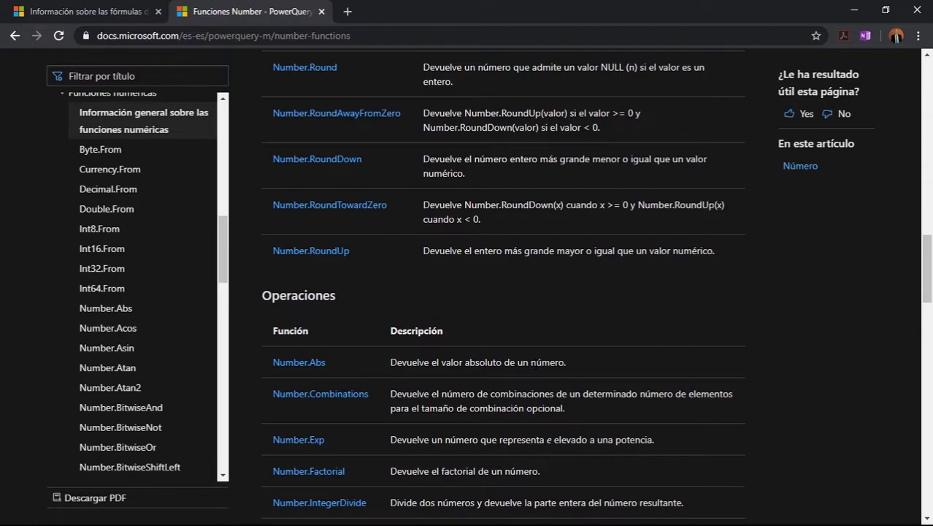
pyautogui.hotkey('alt', 'Tab')
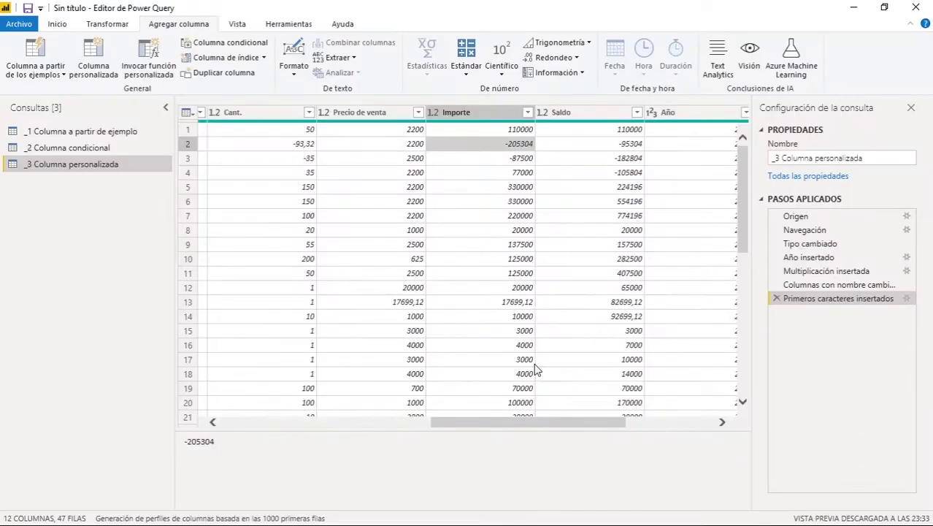
# - Start a custom column from the Importe column's table and name it Importe ABS
pyautogui.click(495, 114)
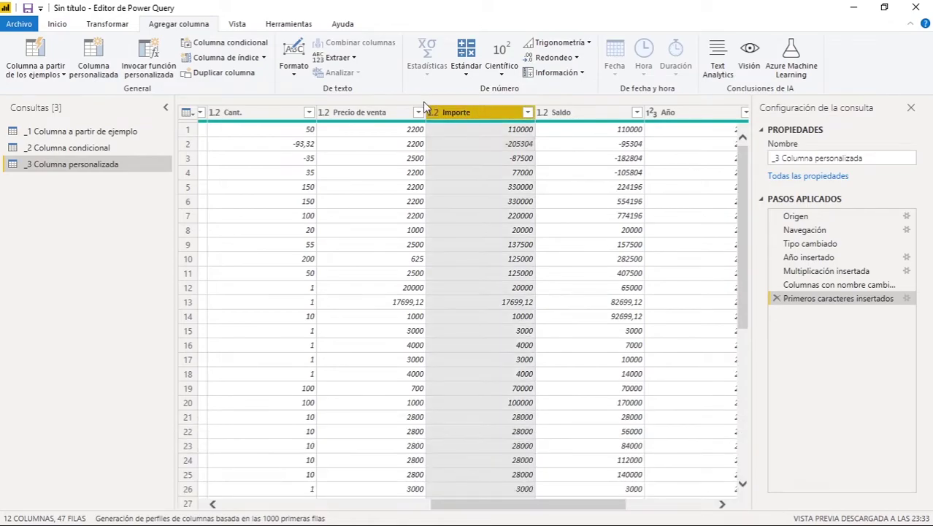
pyautogui.click(106, 44)
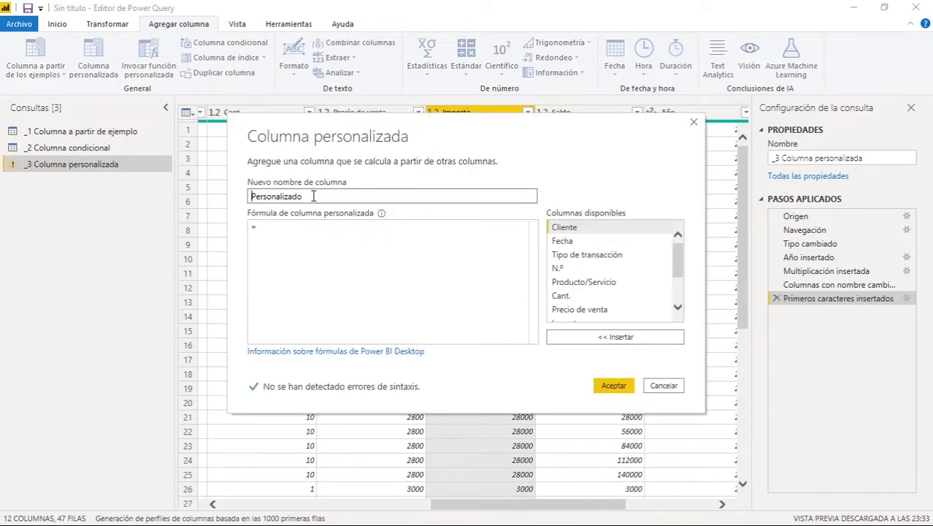
pyautogui.moveTo(301, 197); pyautogui.dragTo(243, 197)
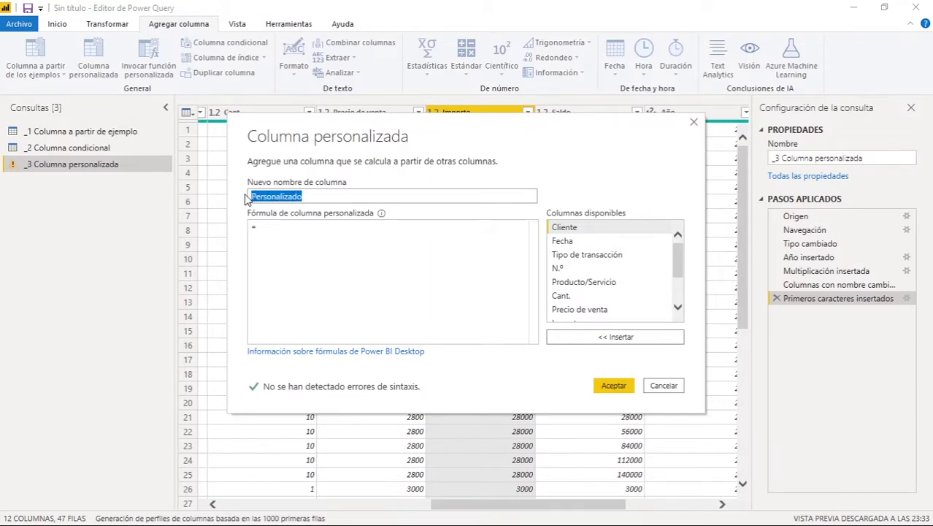
pyautogui.write('Im')
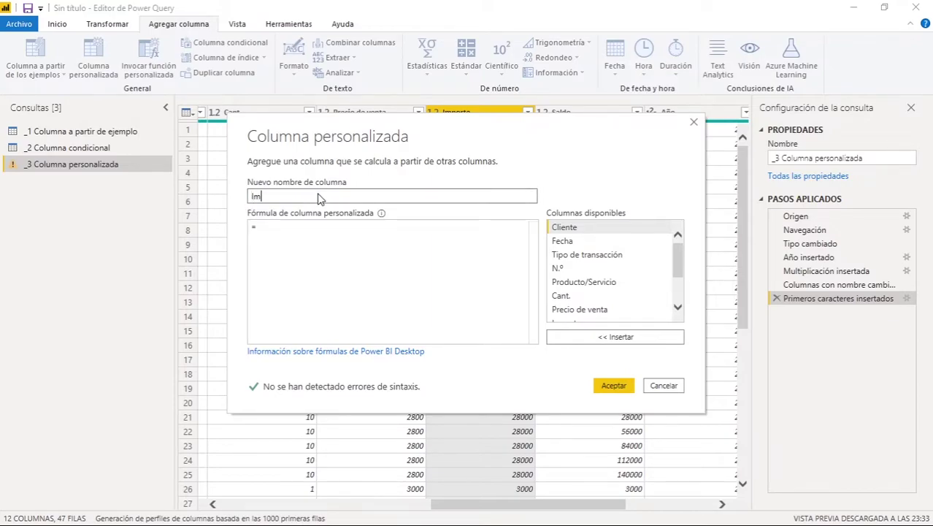
pyautogui.write('porte ABS')
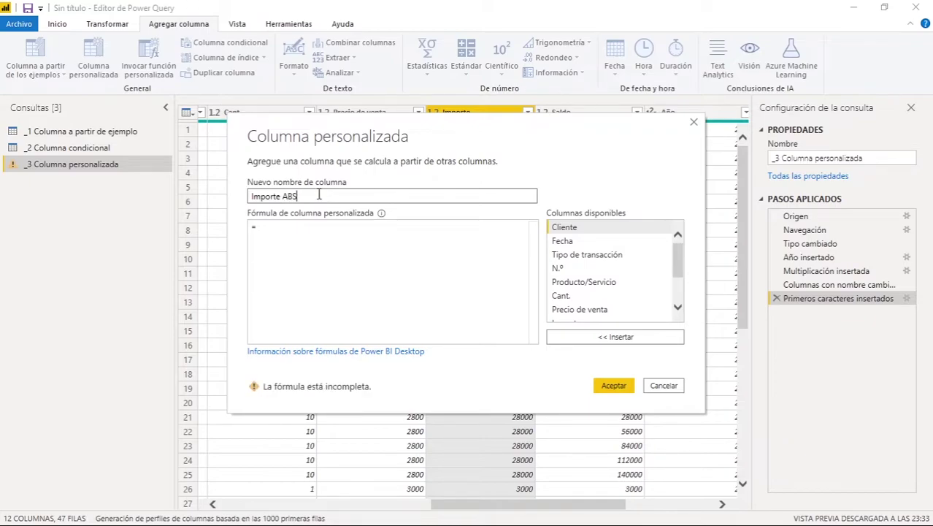
# - Try the formula suggestions for num, clear the entry, and browse the full list of available M functions
pyautogui.click(295, 225)
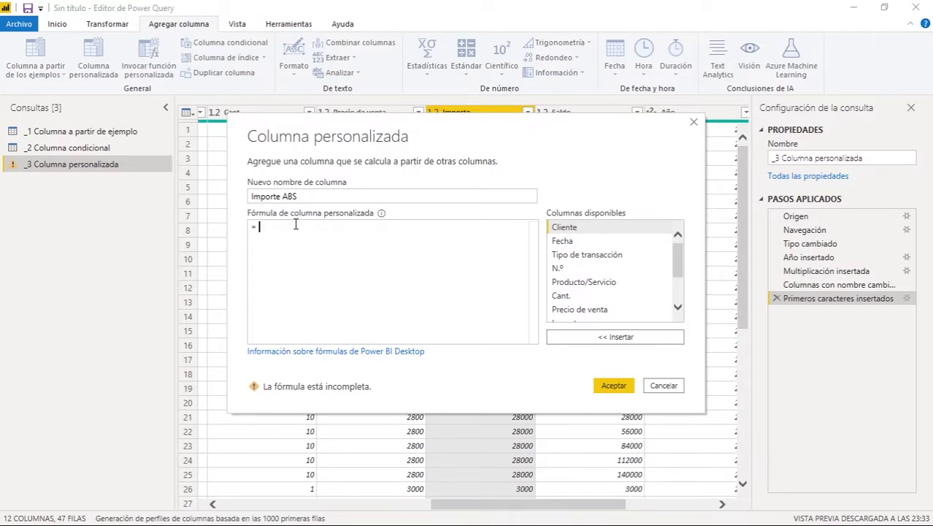
pyautogui.write('num')
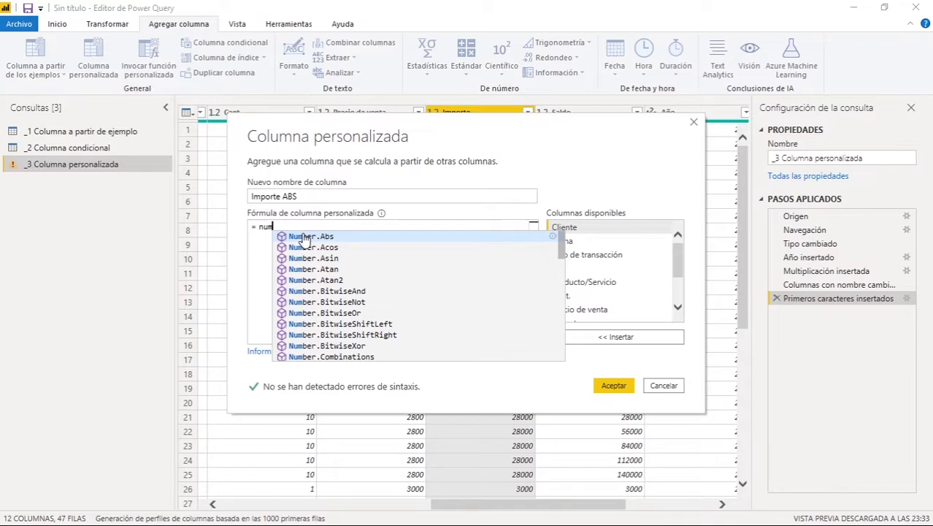
pyautogui.press('BackSpace')
pyautogui.press('BackSpace')
pyautogui.press('BackSpace')
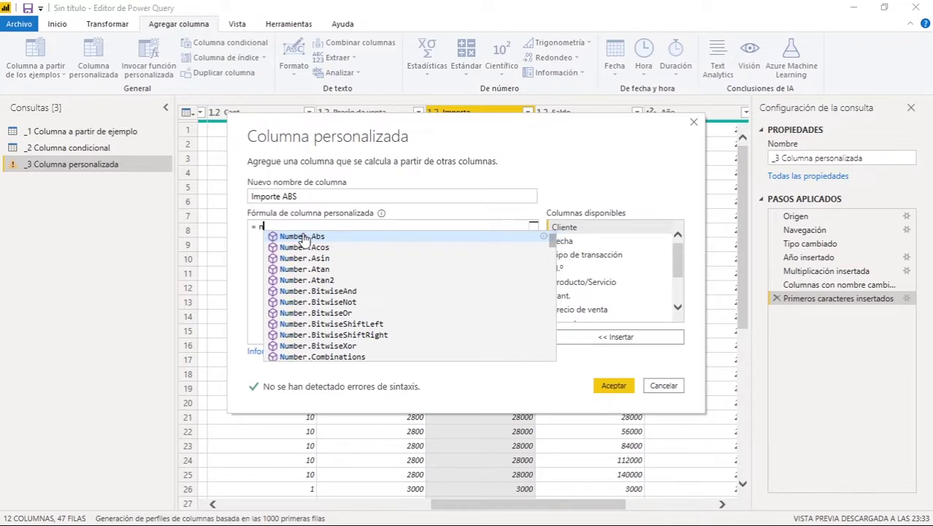
pyautogui.moveTo(381, 217)
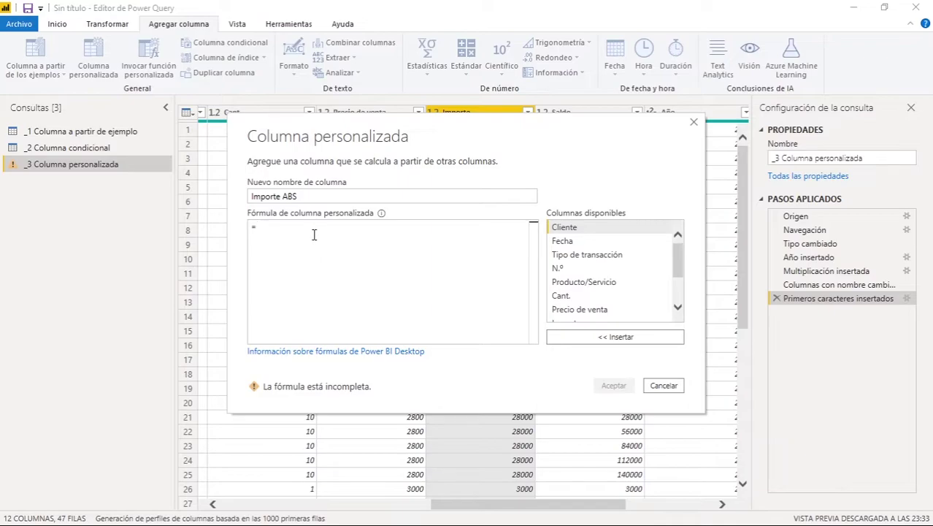
pyautogui.hotkey('ctrl', 'space')
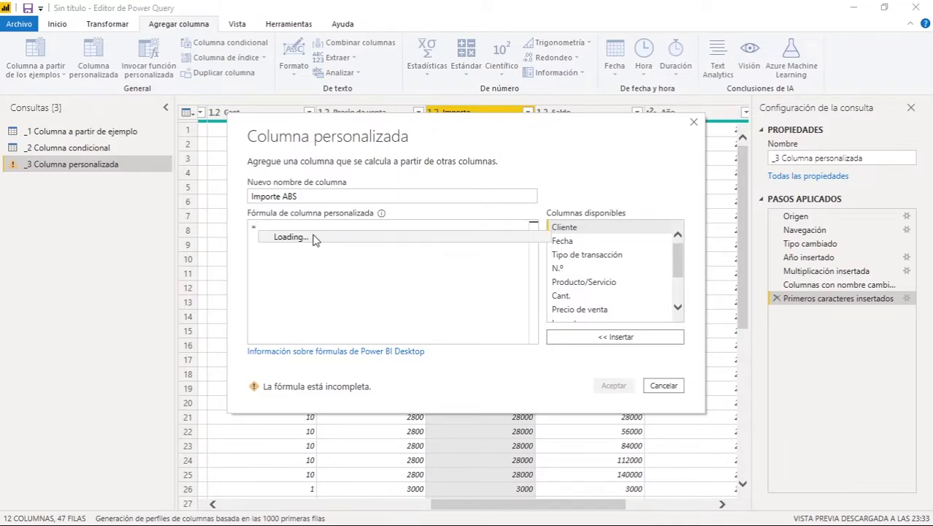
pyautogui.scroll(-2, 327, 281)
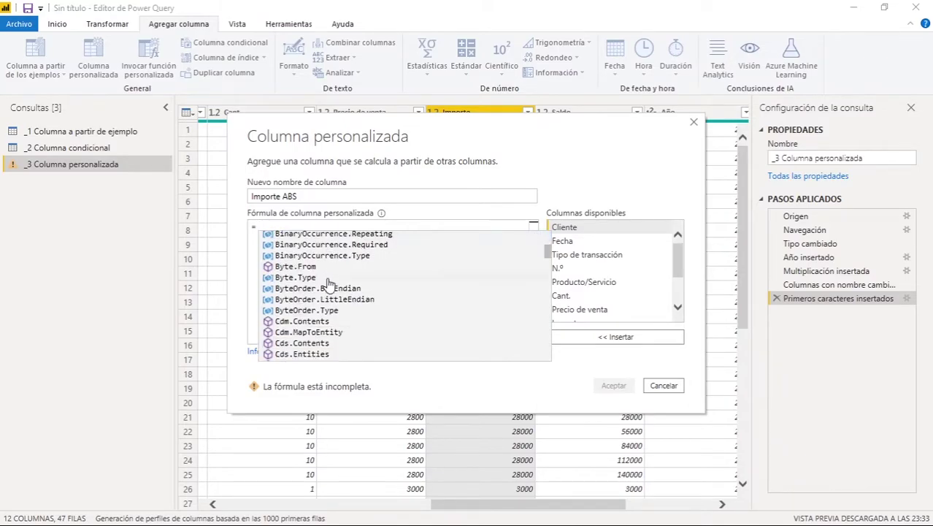
pyautogui.scroll(-3, 329, 283)
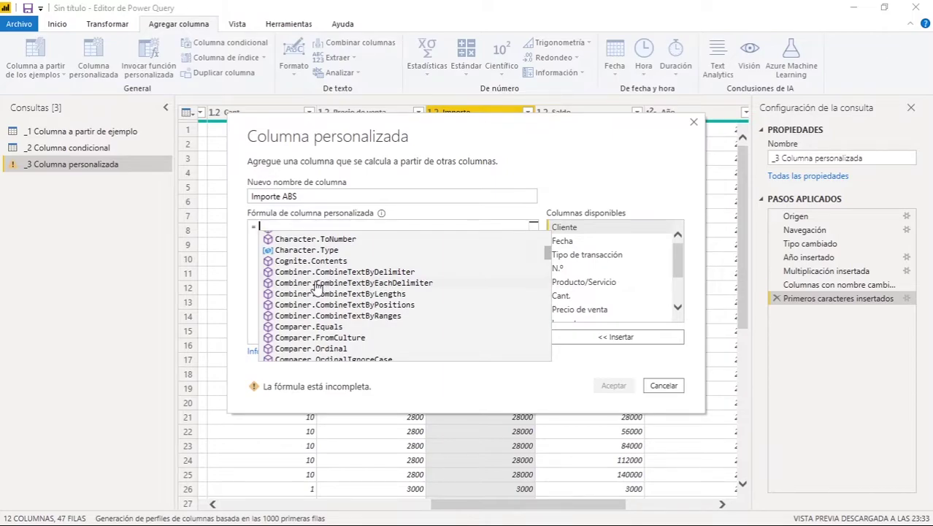
# - Enter the Number.Abs function in the custom column formula from the suggestions for num
pyautogui.write('num')
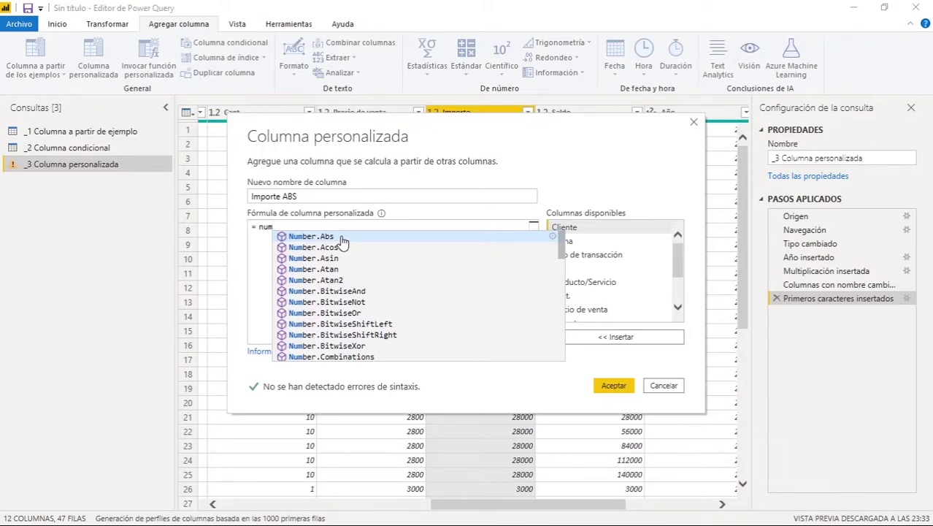
pyautogui.press('Down')
pyautogui.press('Down')
pyautogui.press('Down')
pyautogui.press('Down')
pyautogui.press('Down')
pyautogui.press('Down')
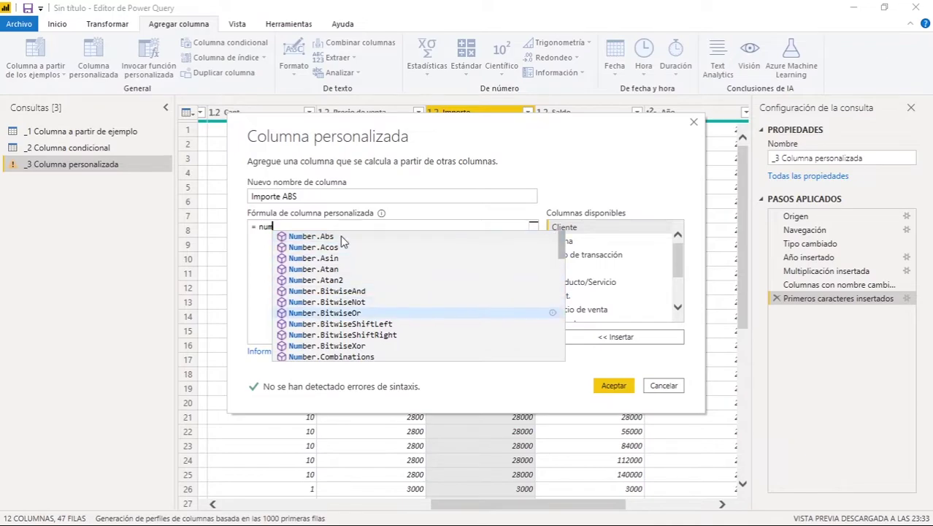
pyautogui.press('Up')
pyautogui.press('Up')
pyautogui.press('Up')
pyautogui.press('Up')
pyautogui.press('Up')
pyautogui.press('Up')
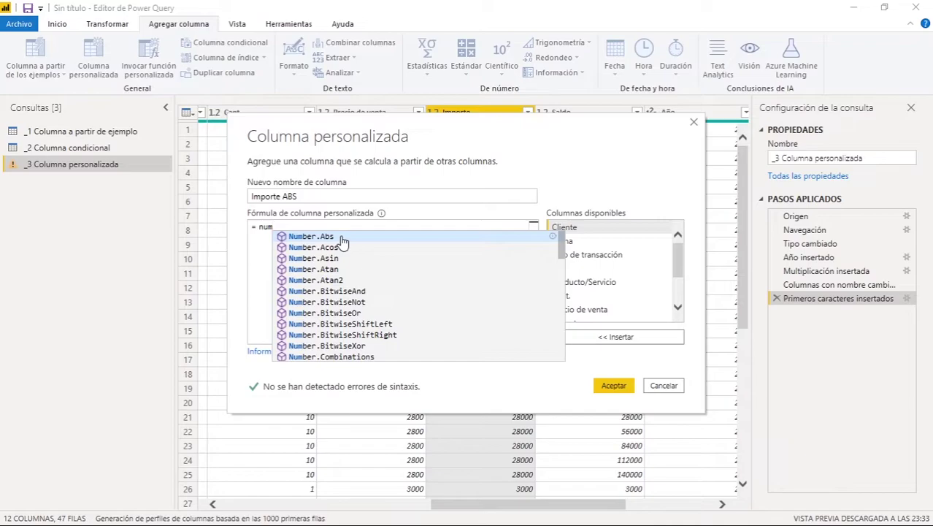
pyautogui.press('Tab')
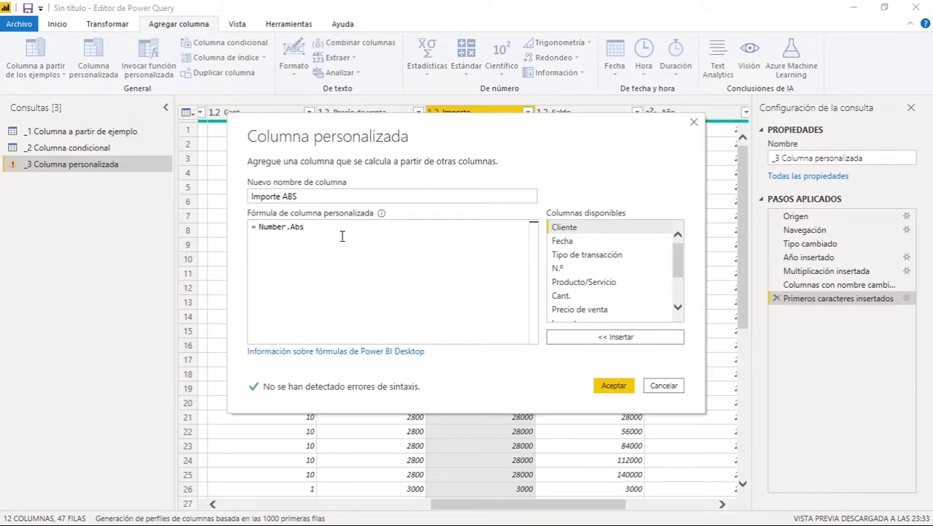
# - Complete the formula as Number.Abs([Importe]) using the available Importe column, and accept the custom column
pyautogui.write('(')
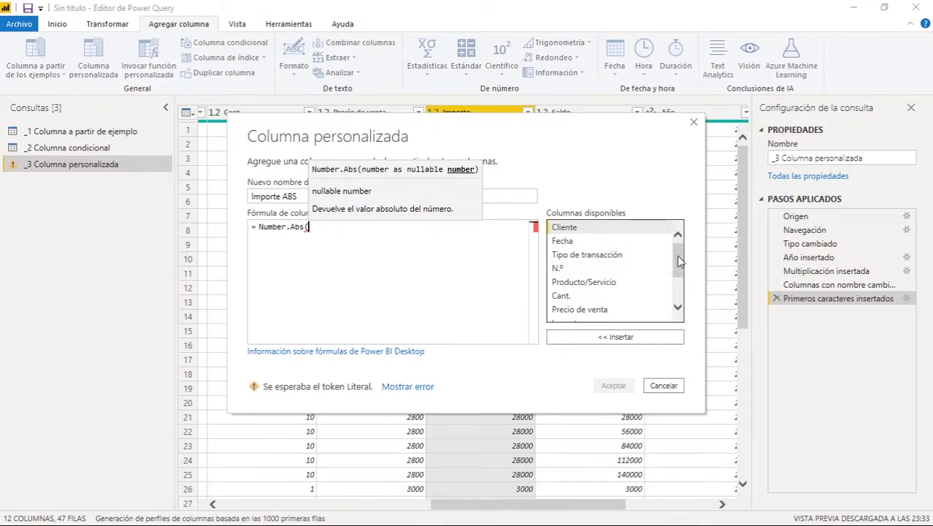
pyautogui.scroll(-2, 677, 255)
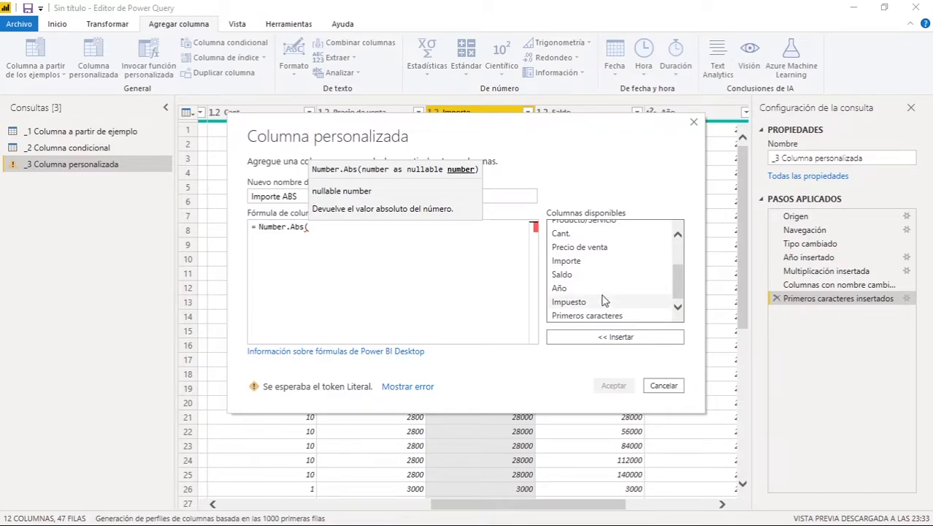
pyautogui.click(576, 263)
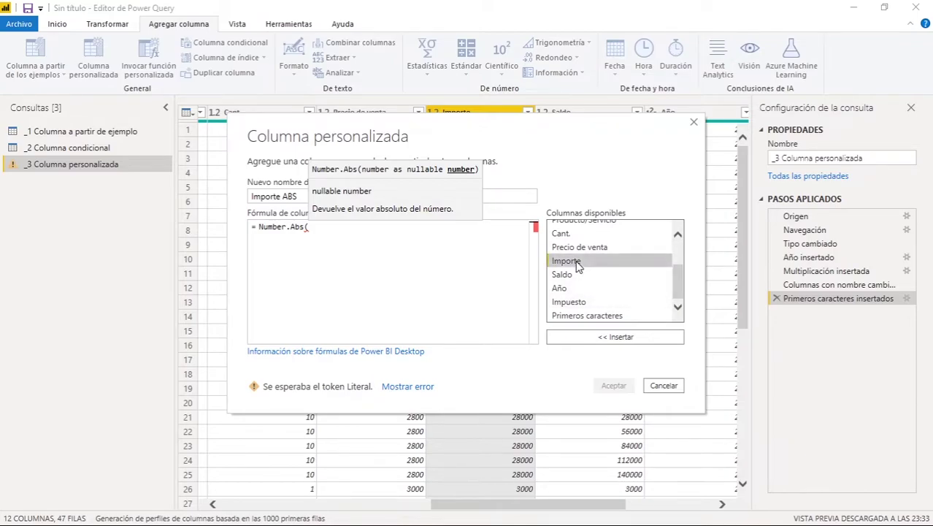
pyautogui.click(596, 341)
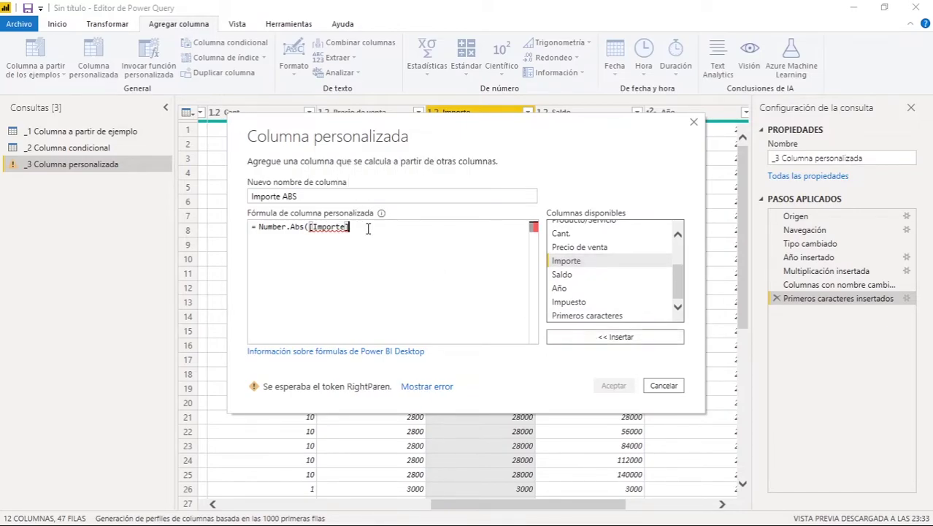
pyautogui.write(')')
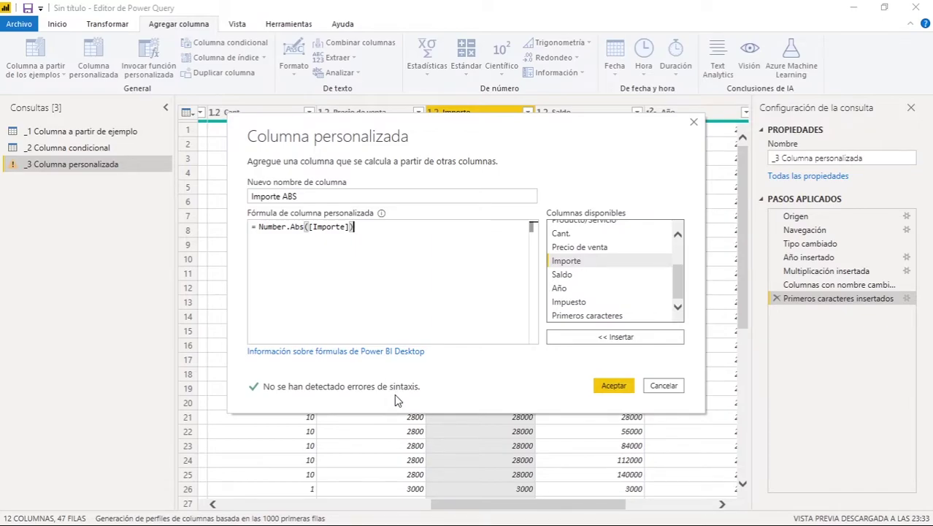
pyautogui.click(603, 387)
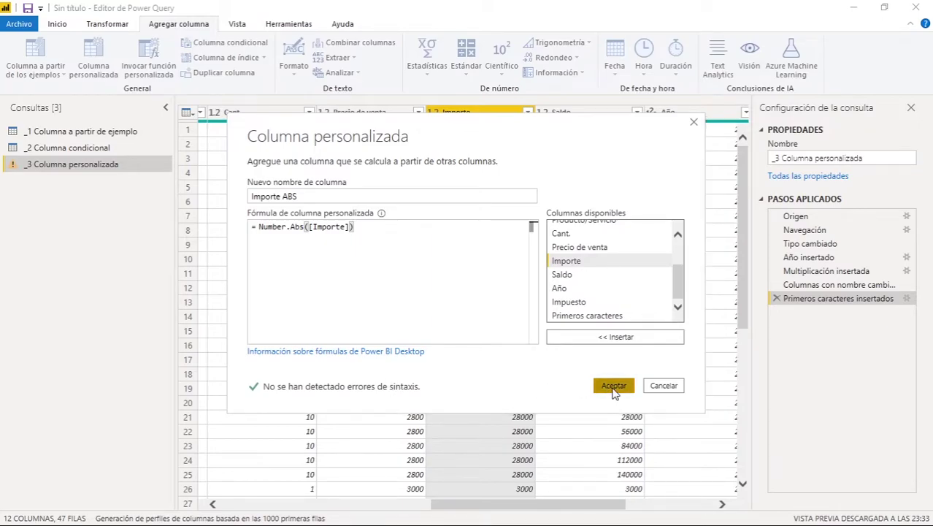